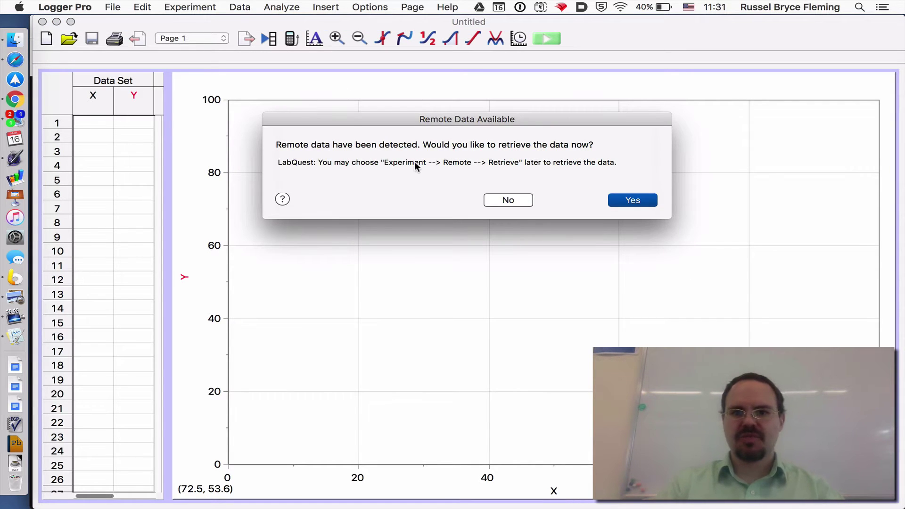
- Decline the LabQuest remote data so a fresh Sound Level experiment starts
click(512, 202)
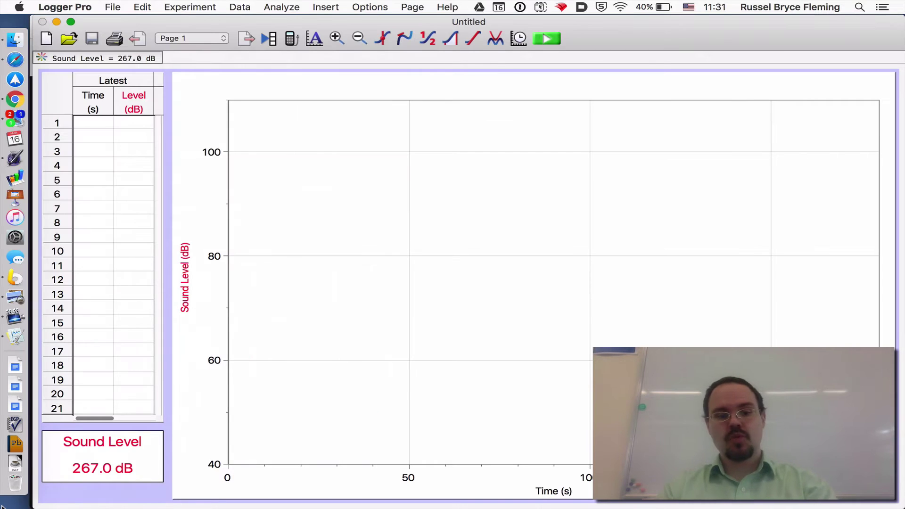
- Switch to Chrome to view the decibel.jpg chart of outdoor and indoor noise levels
key(super+Tab)
key(super+Tab)
key(super+Tab)
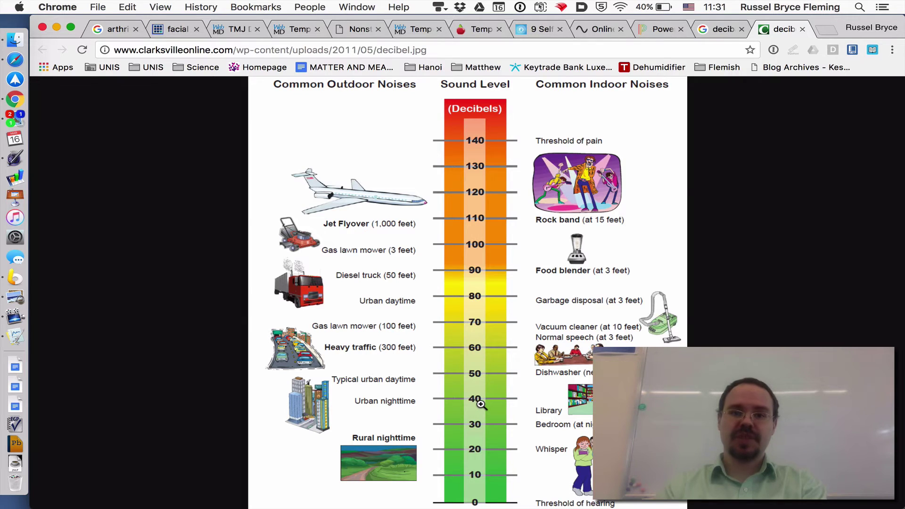
- Set the LabQuest CH 1 sensor to Microphone in Set Up Sensors
key(cmd+Tab)
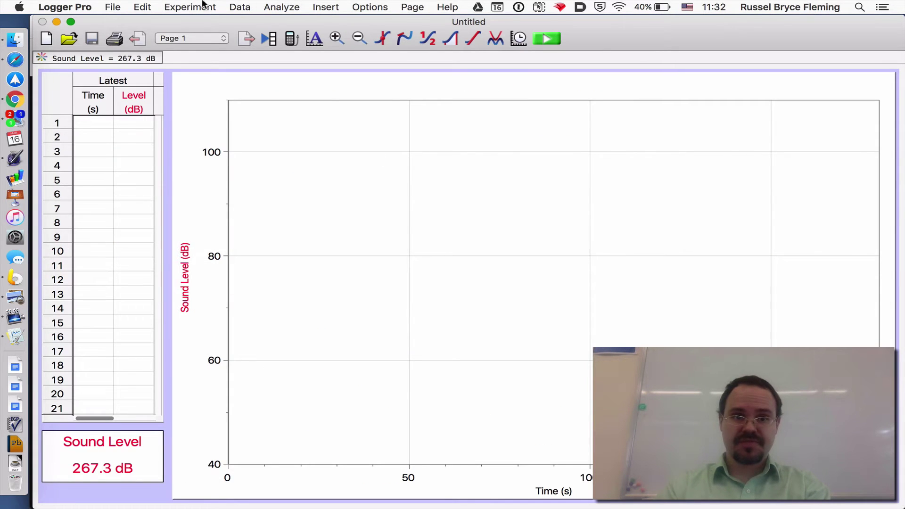
click(187, 6)
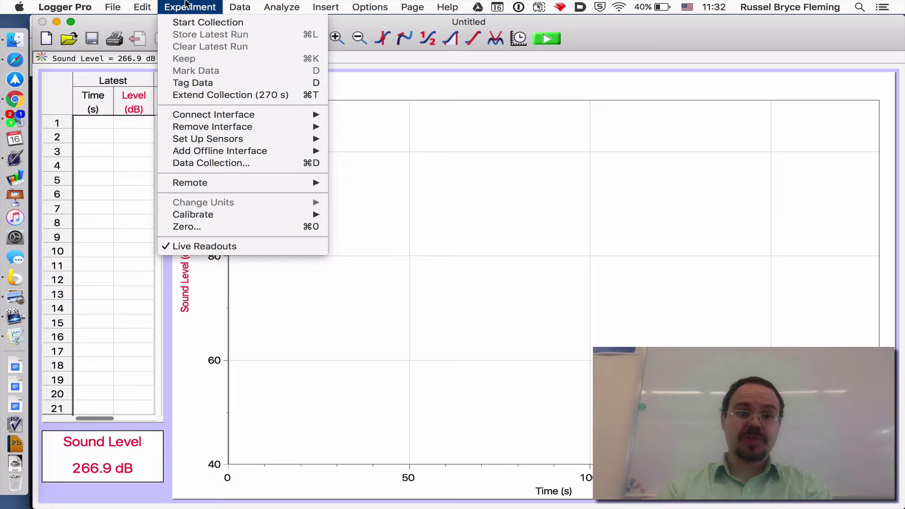
mouse_move(193, 141)
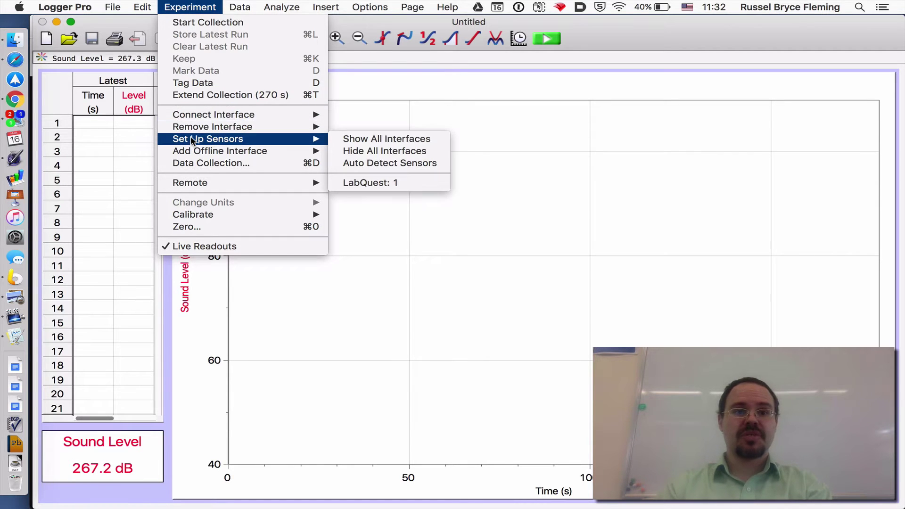
click(387, 183)
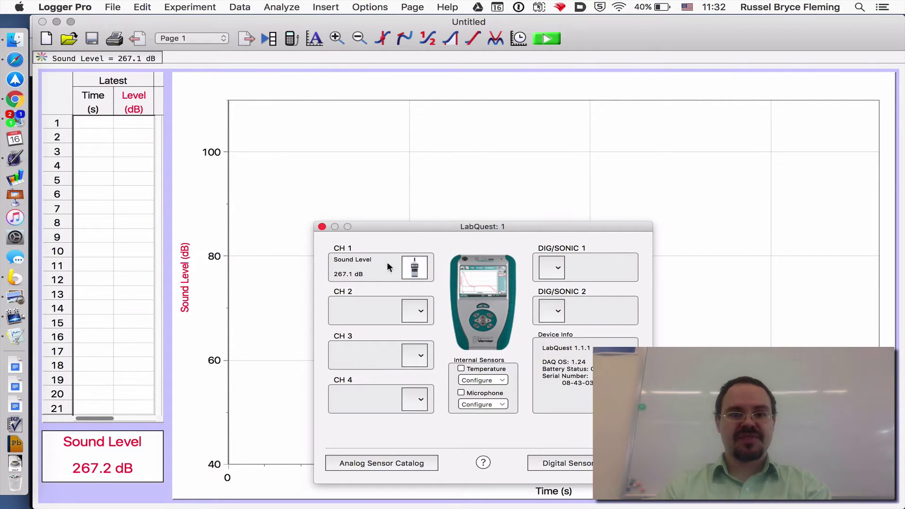
click(417, 275)
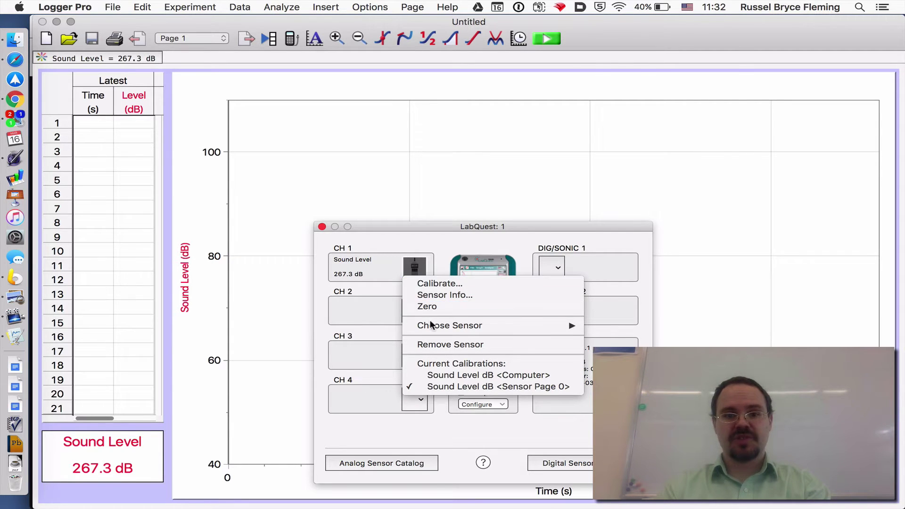
mouse_move(433, 328)
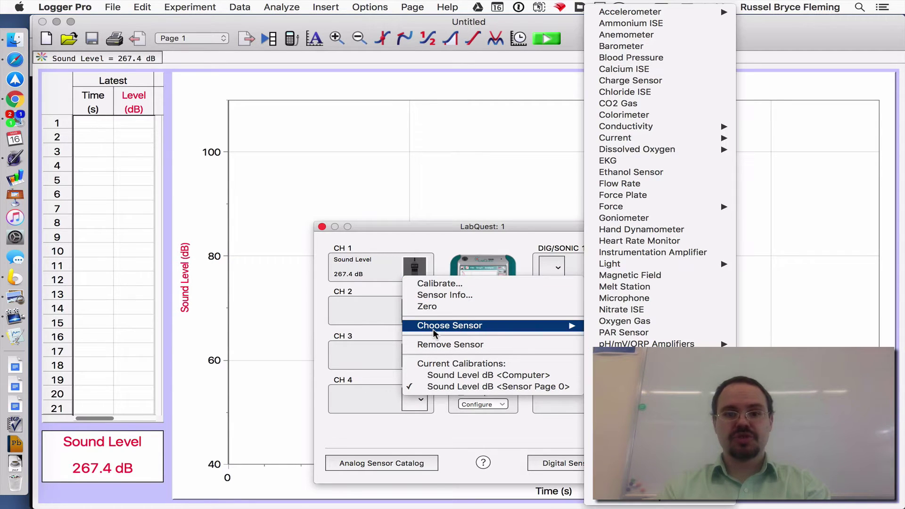
click(606, 299)
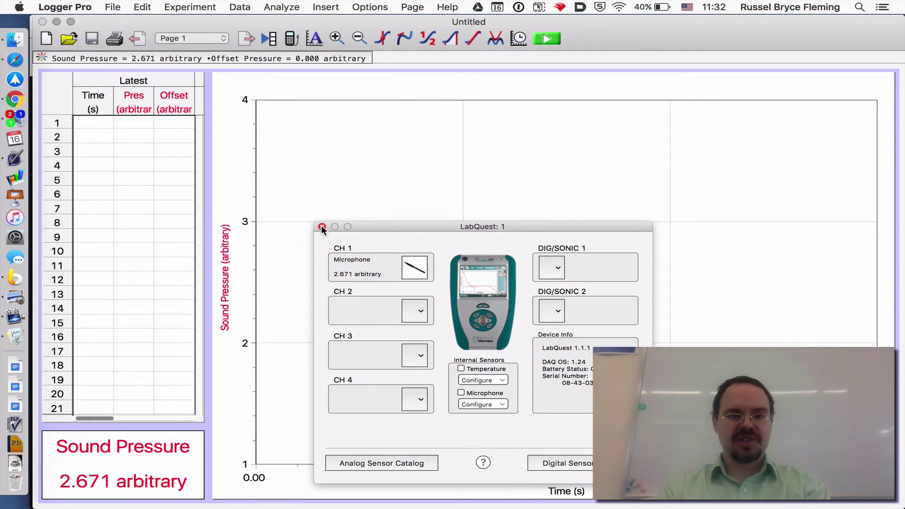
- Close sensor setup and set data collection to 3 seconds at 10000 samples/second
click(322, 227)
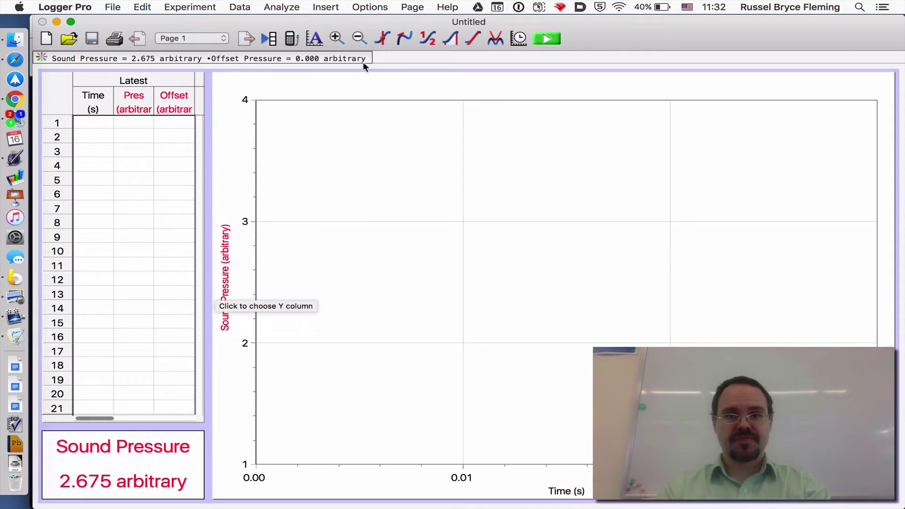
click(517, 38)
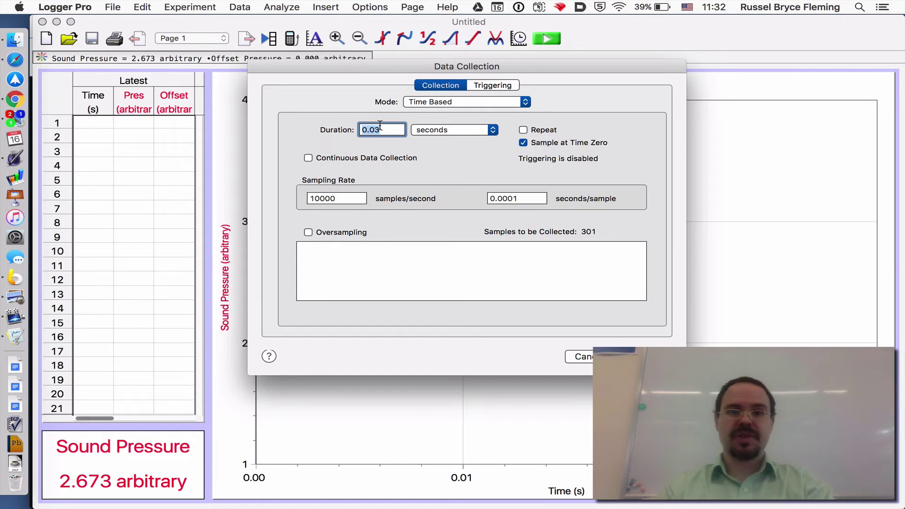
text(2)
key(BackSpace)
text(5)
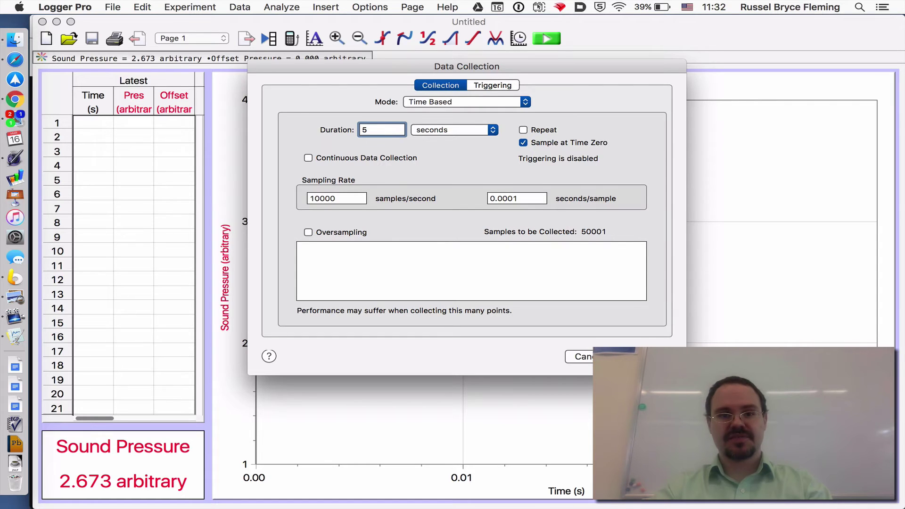
key(BackSpace)
text(3)
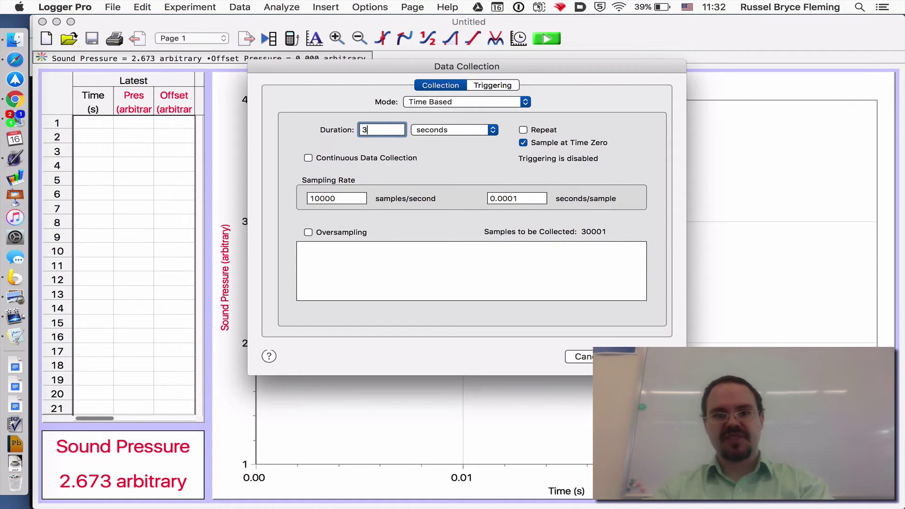
key(Return)
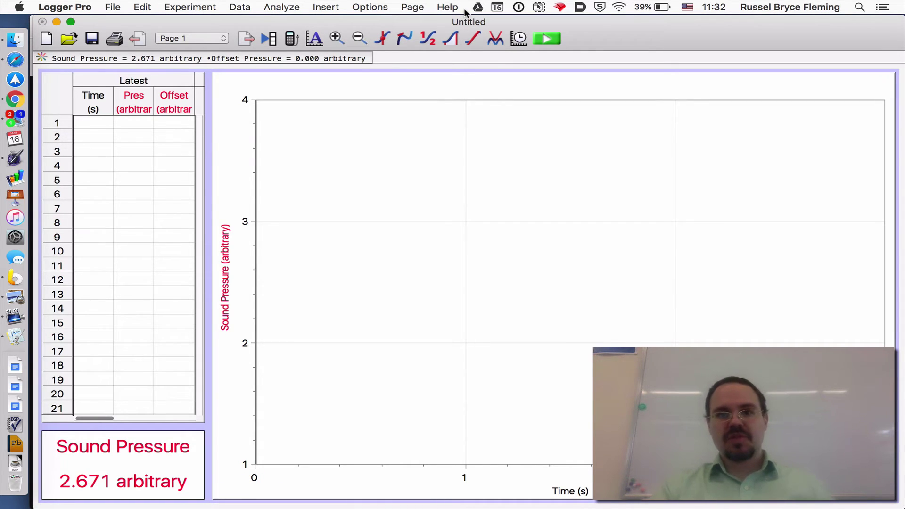
- Record a 3-second waveform, autoscale the graph, and select a 0.133 s range near 1 s
click(543, 38)
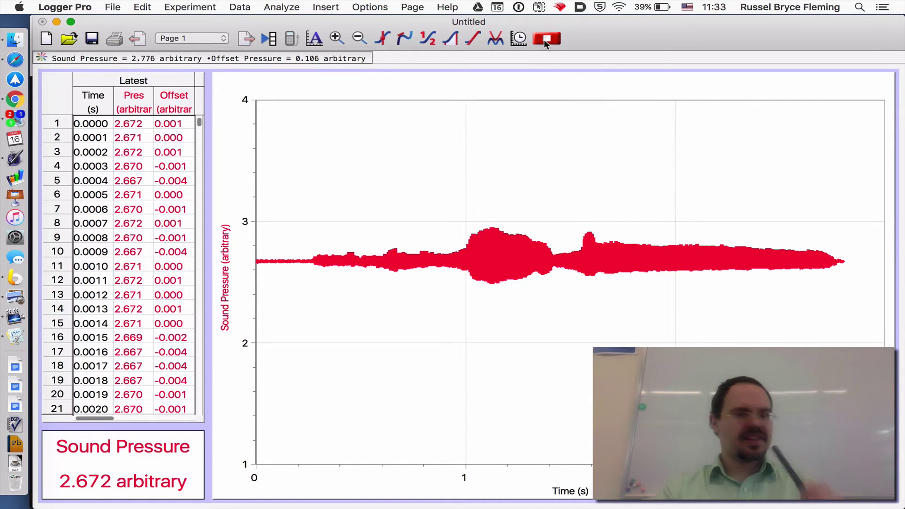
click(339, 37)
click(338, 38)
click(338, 38)
click(338, 37)
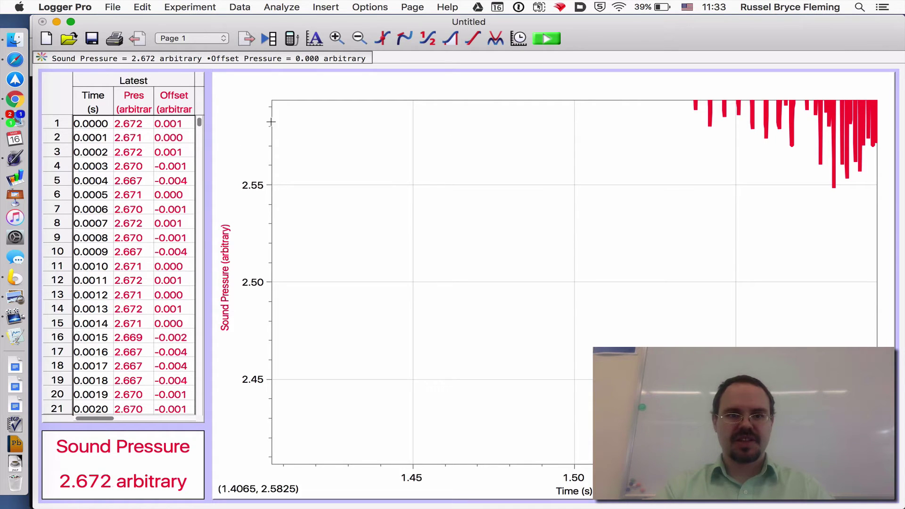
click(273, 258)
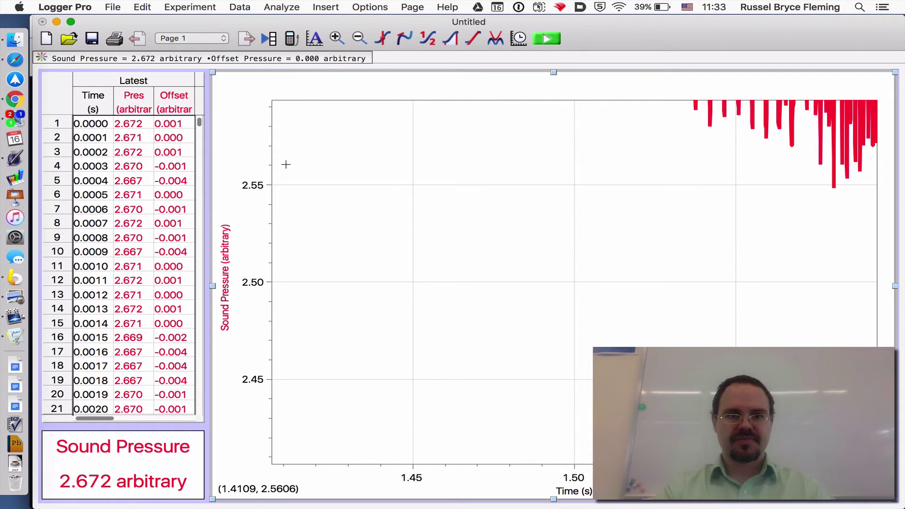
click(317, 38)
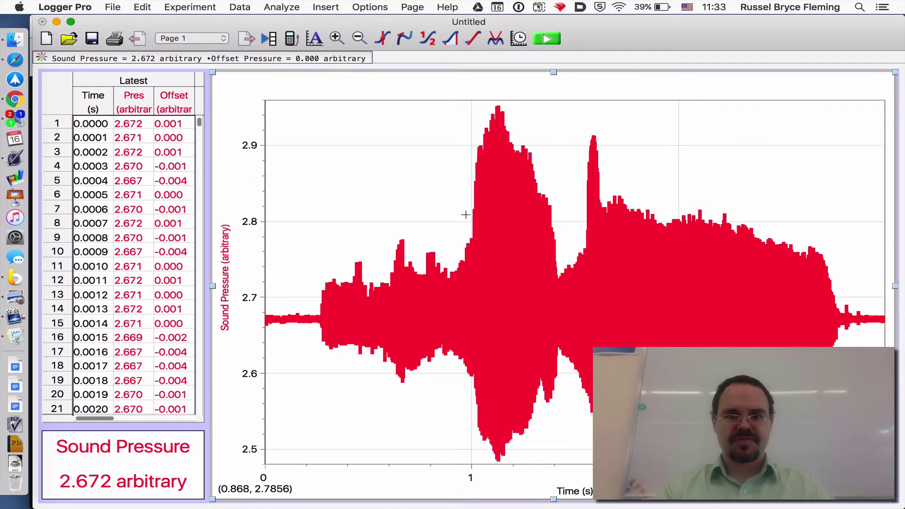
drag(461, 178, 487, 476)
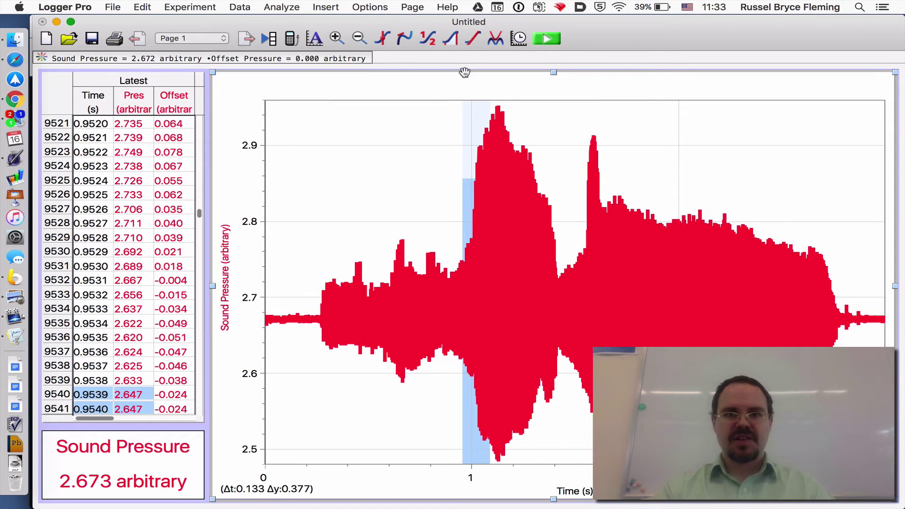
- Insert an FFT graph of the selected sound pressure via Insert > Additional Graphs
click(284, 5)
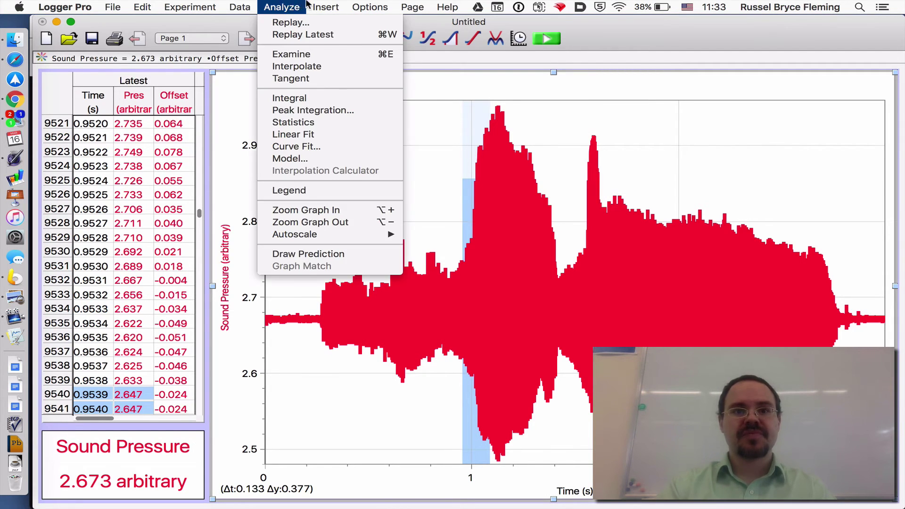
mouse_move(329, 5)
mouse_move(333, 34)
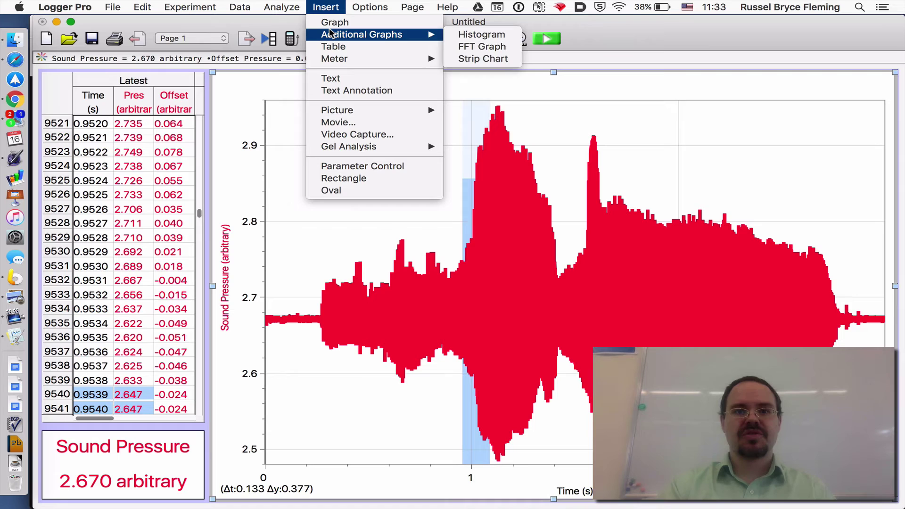
click(500, 51)
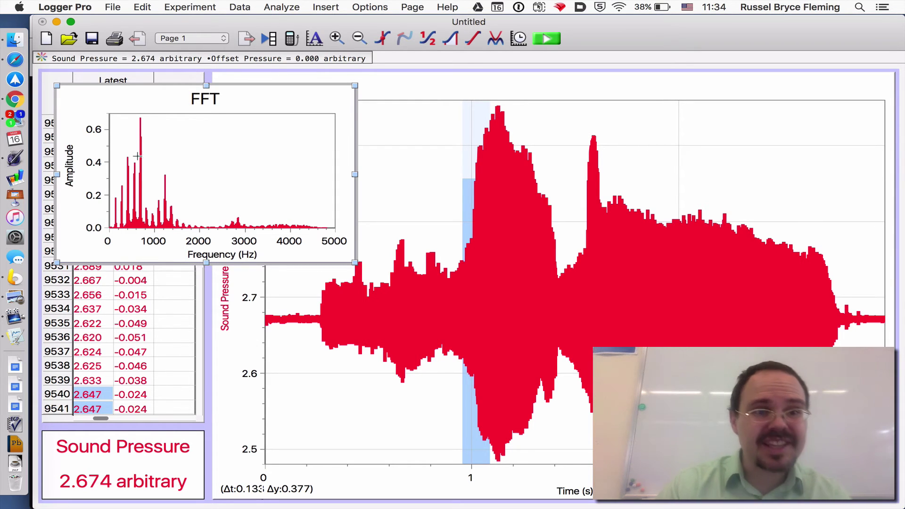
- Enable the FFT graph's legend with Peak Frequency and widen the graph to fit it
click(219, 148)
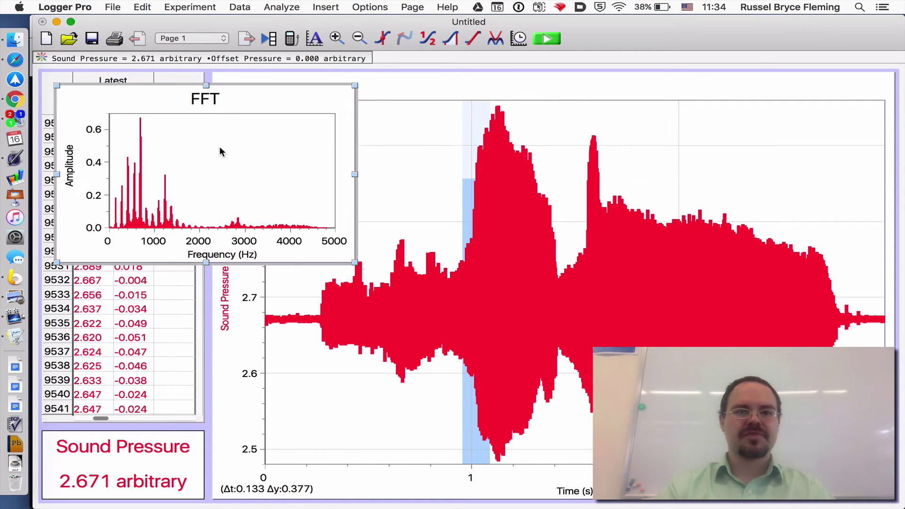
double_click(220, 151)
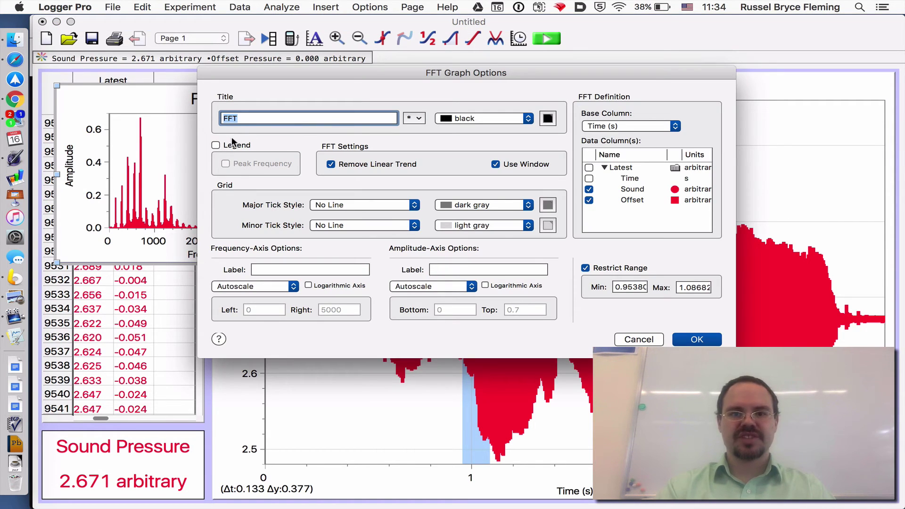
click(215, 145)
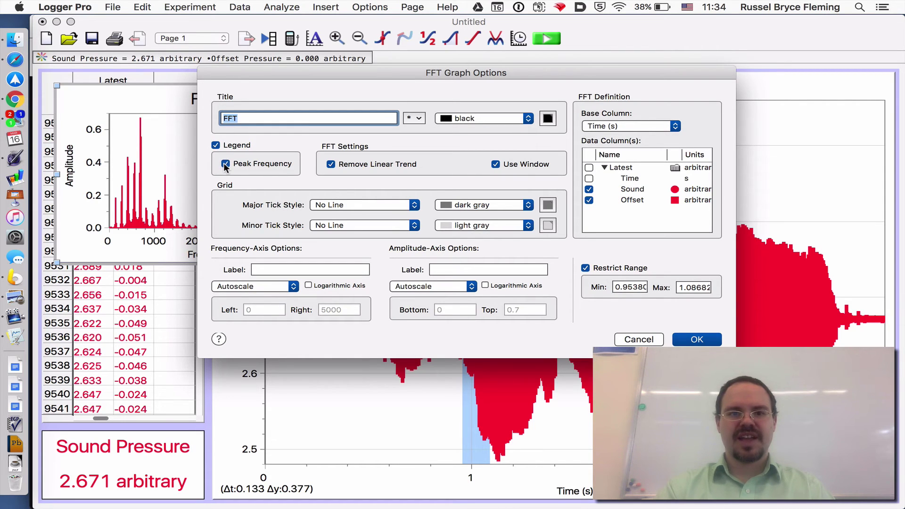
click(689, 340)
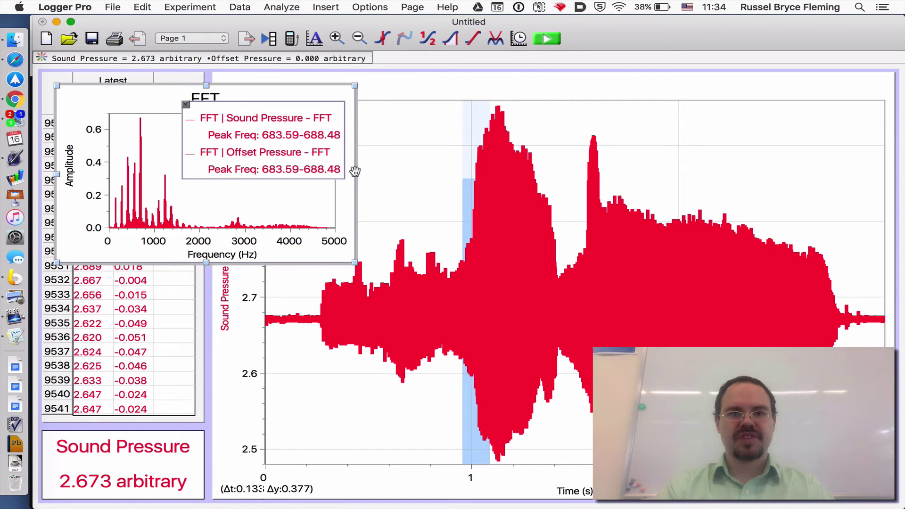
drag(436, 177, 436, 178)
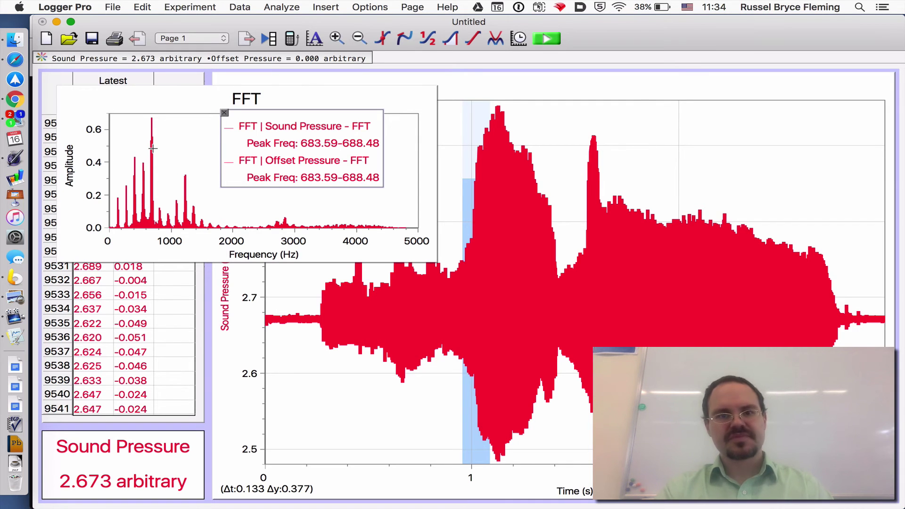
- Set the Online Tone Generator frequency from 18000 to 400 Hz
key(super+Tab)
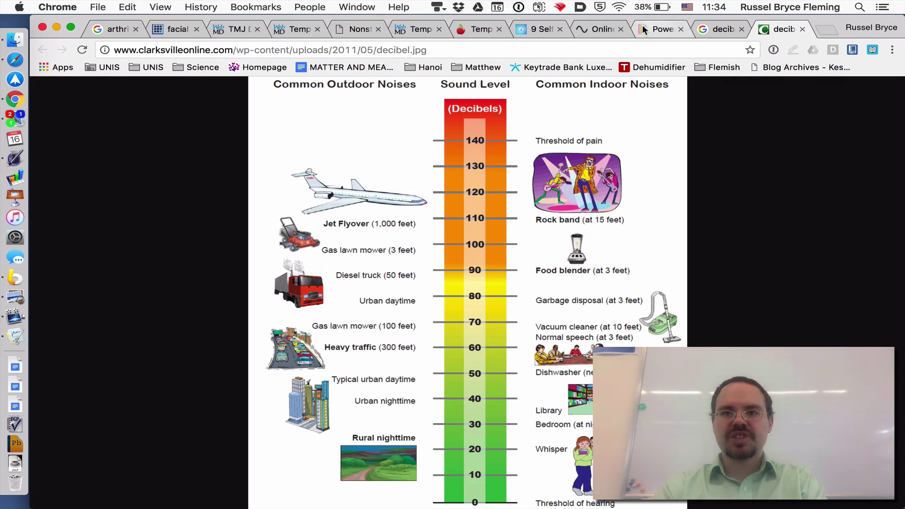
click(599, 30)
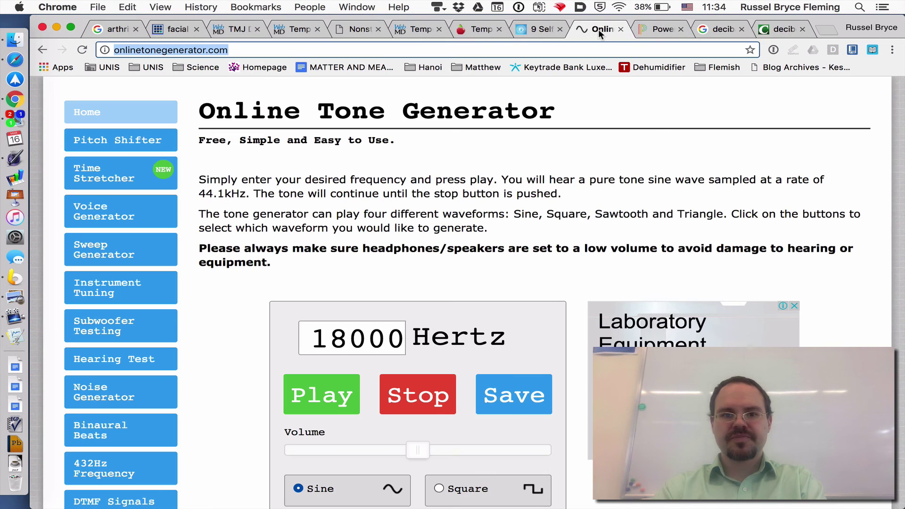
click(337, 352)
key(super+a)
text(4000)
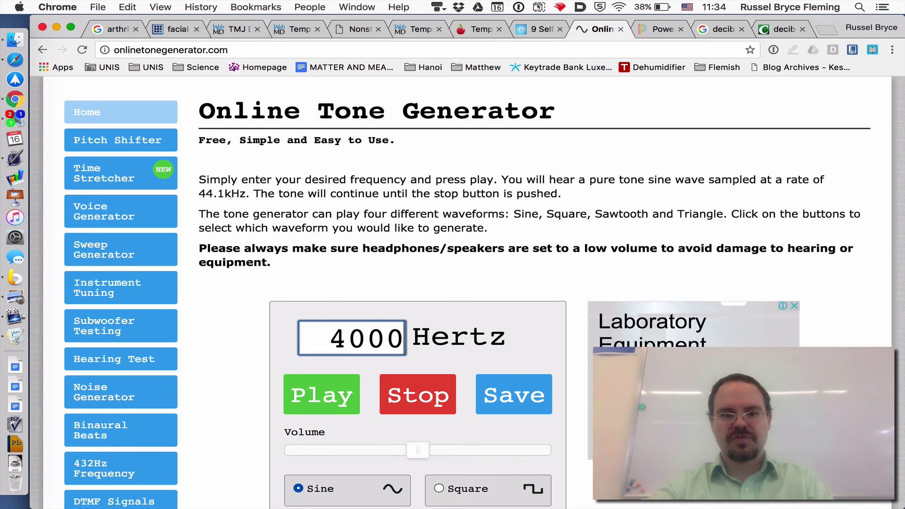
key(BackSpace)
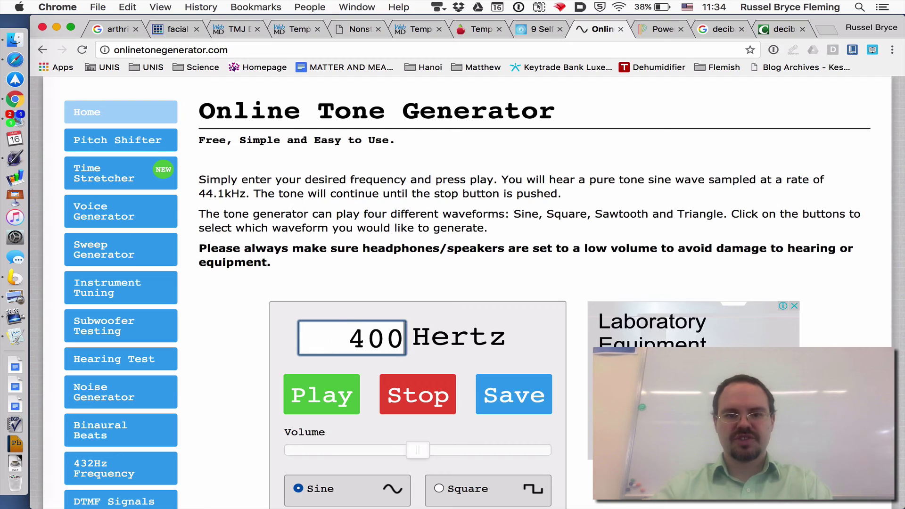
- Start the 400 Hz tone playing and return to Logger Pro
click(324, 405)
click(415, 402)
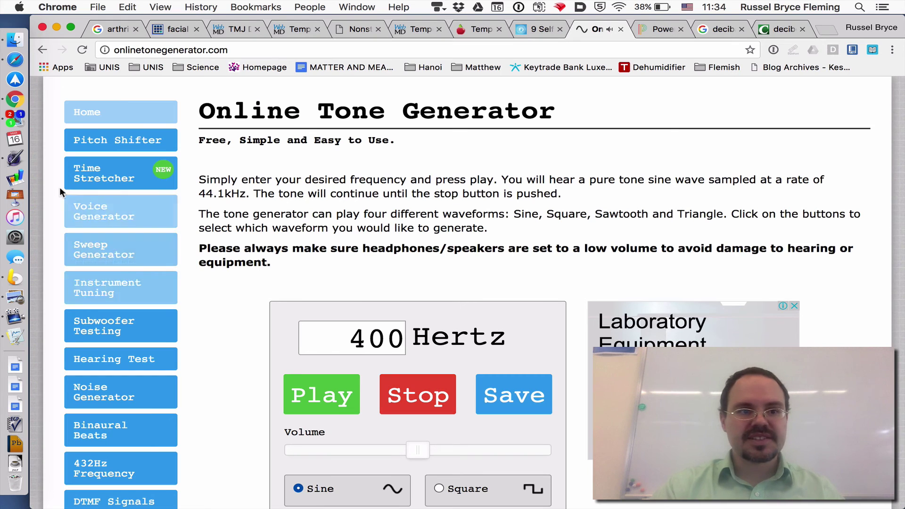
click(324, 397)
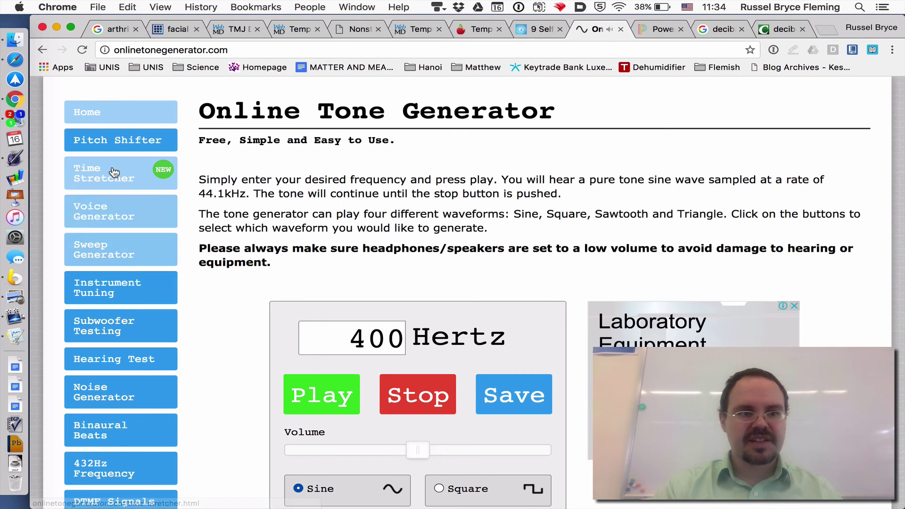
click(15, 316)
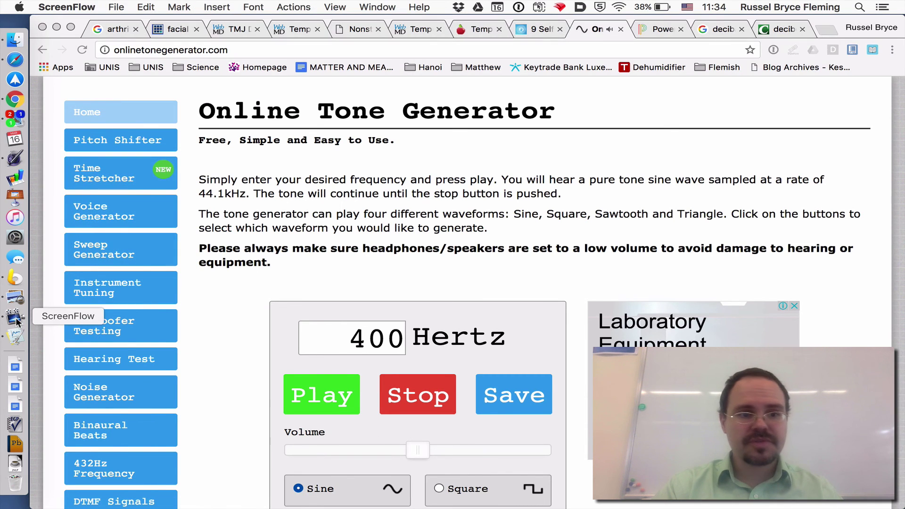
click(16, 336)
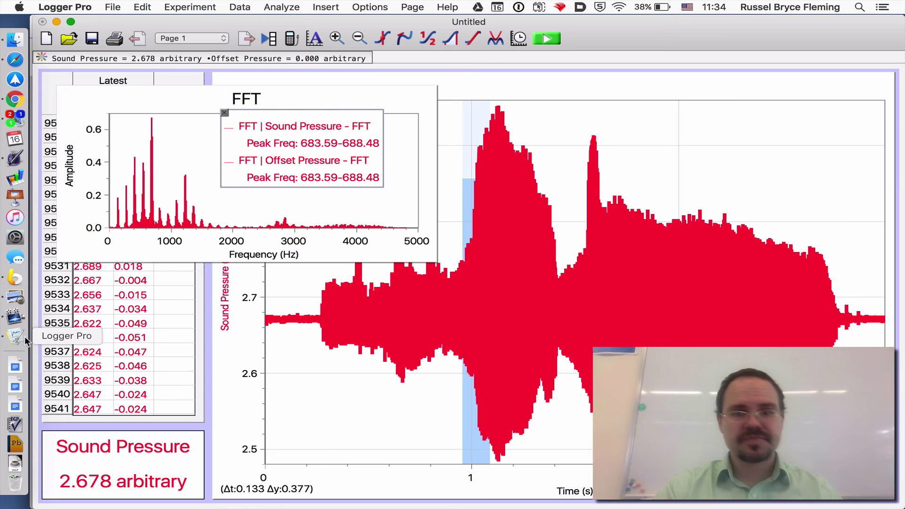
- Record the 400 Hz tone, then nudge the FFT legend slightly right
click(544, 41)
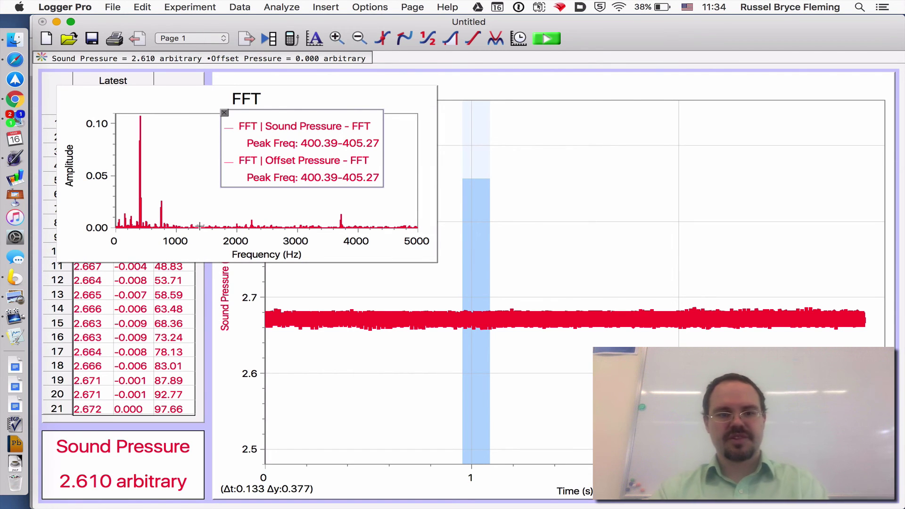
key(super+Tab)
key(super+Tab)
key(super+Tab)
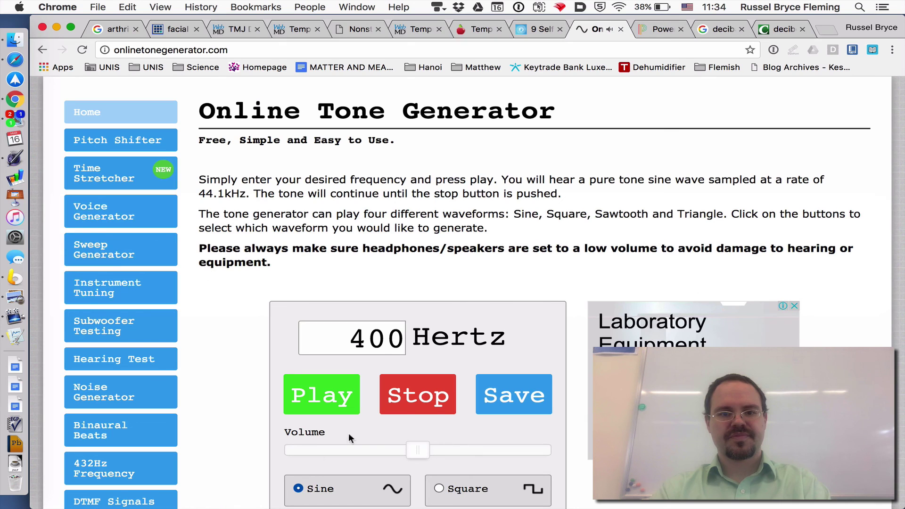
key(super+Tab)
key(super+Tab)
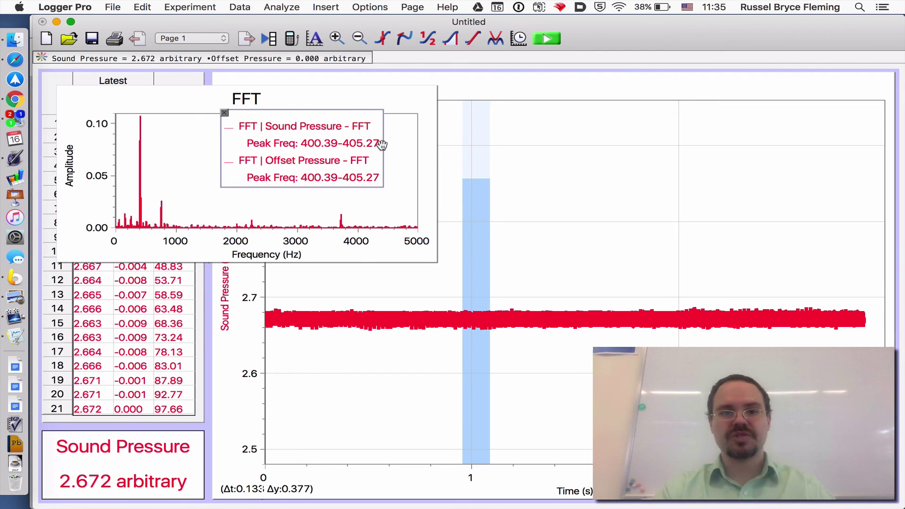
drag(384, 144, 396, 144)
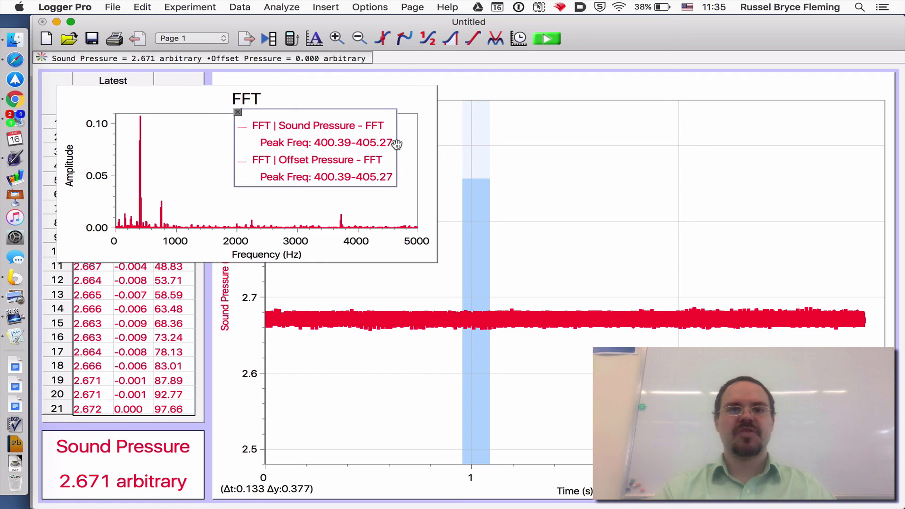